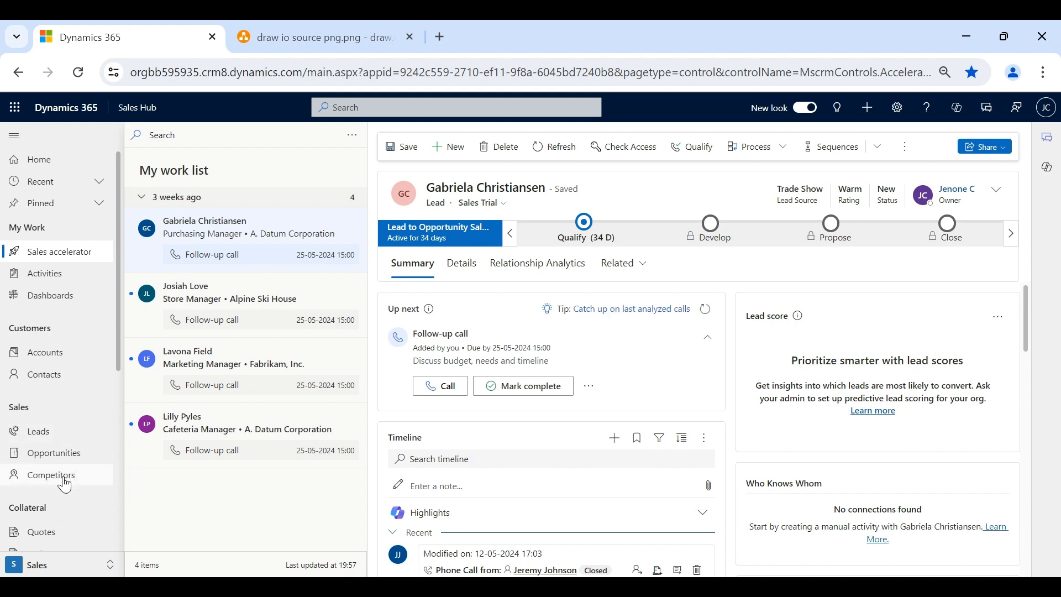
Open the LG competitor record and review its details, timeline entry options and linked opportunities
left_click(63, 480)
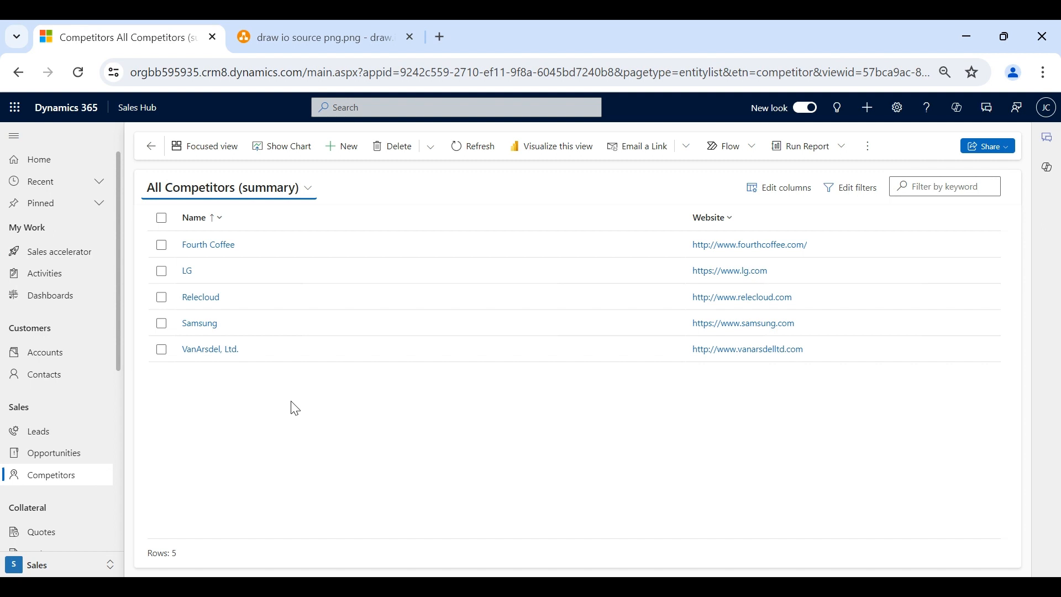
left_click(186, 271)
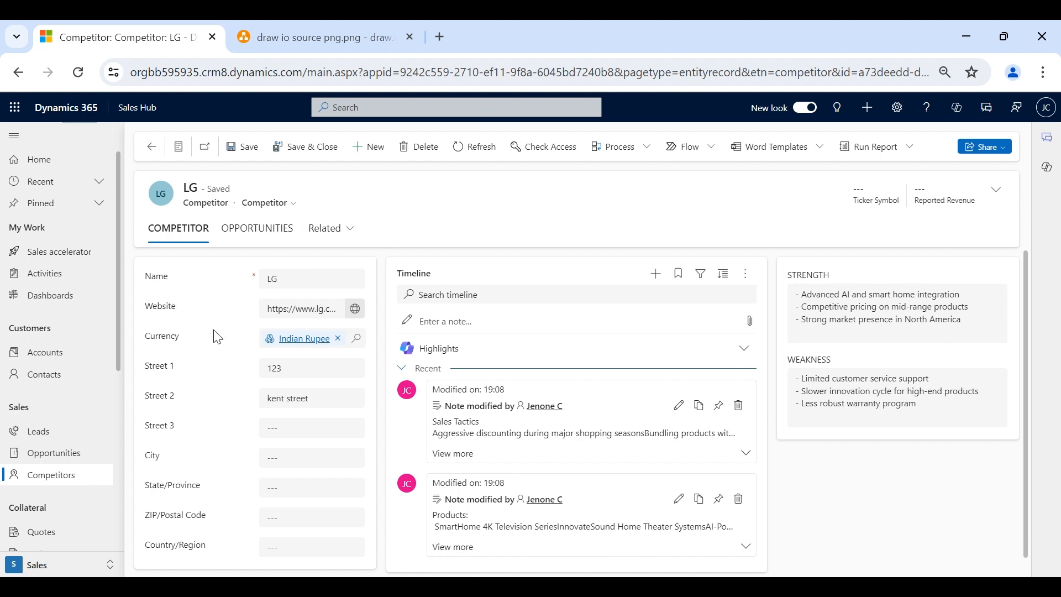
scroll(221, 419, "down", 1)
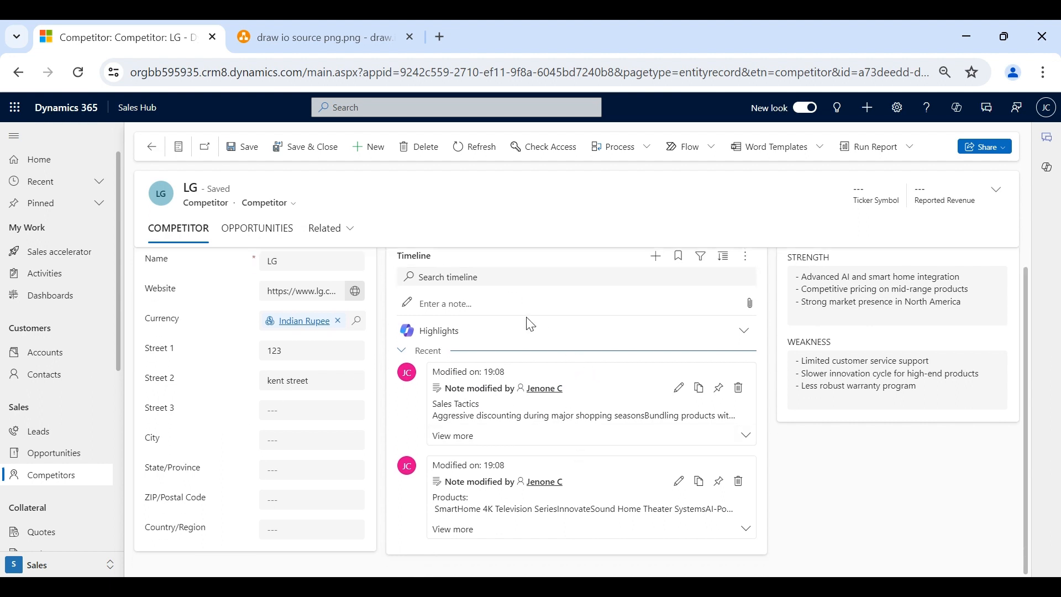
scroll(553, 345, "up", 1)
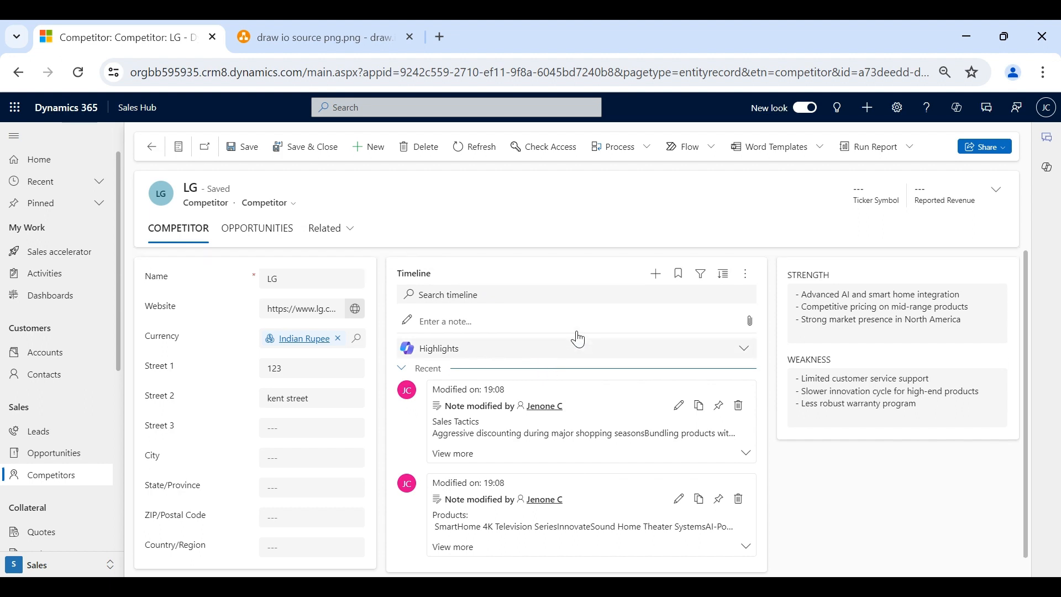
left_click(657, 274)
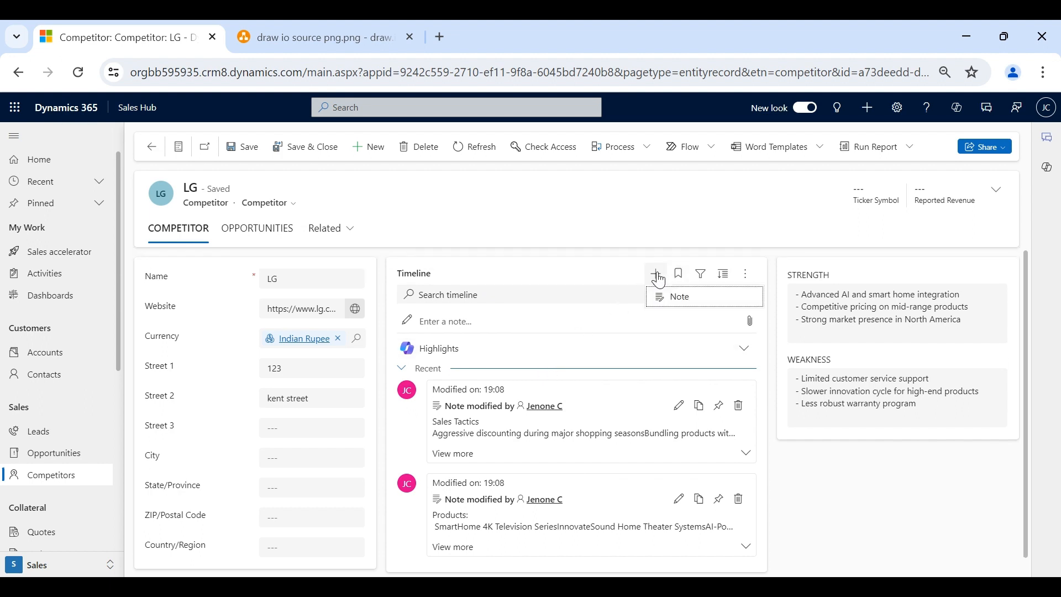
left_click(836, 470)
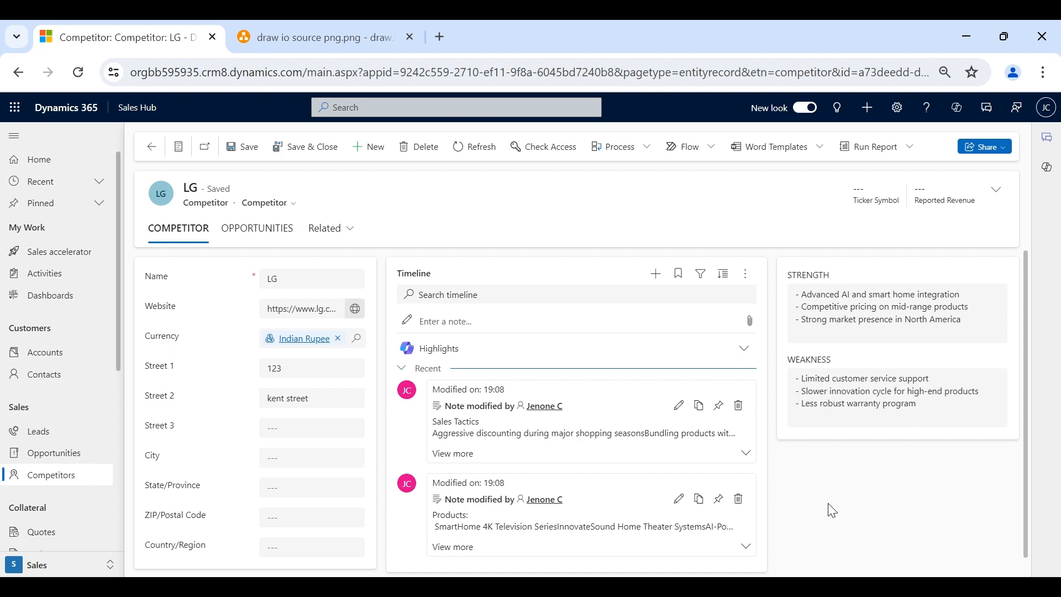
left_click(271, 237)
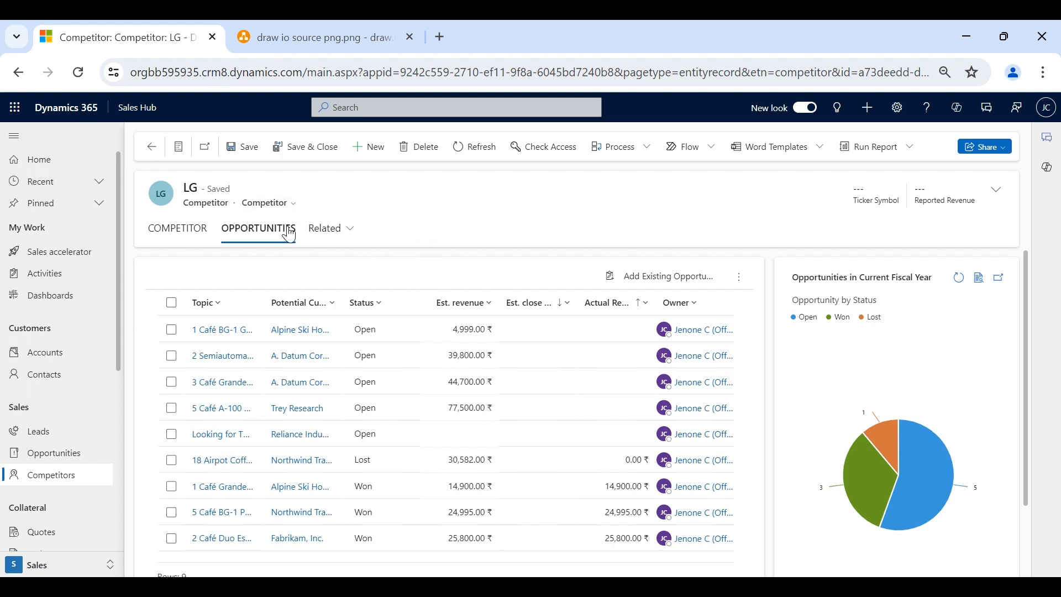
Open the 5 Café A-100 Automatic opportunity and examine its competitors and the options for adding an existing one
left_click(40, 453)
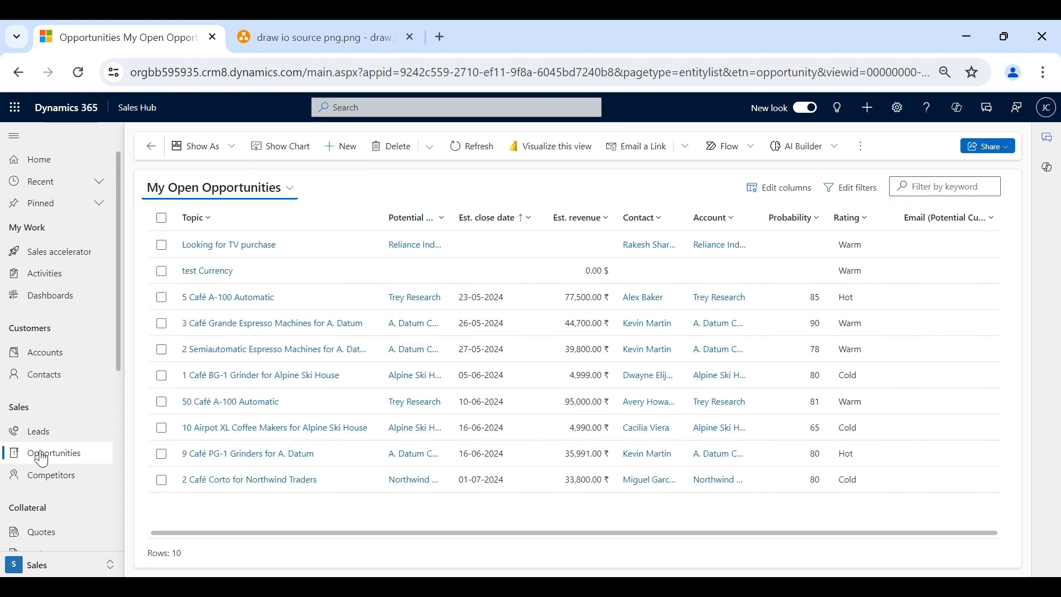
left_click(221, 307)
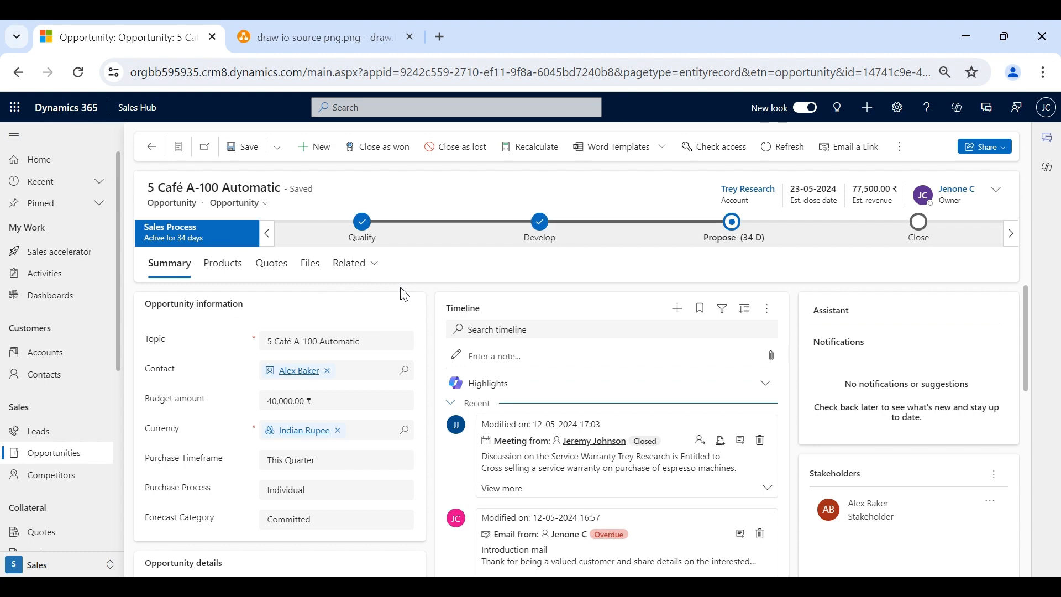
scroll(456, 410, "down", 4)
scroll(456, 410, "down", 2)
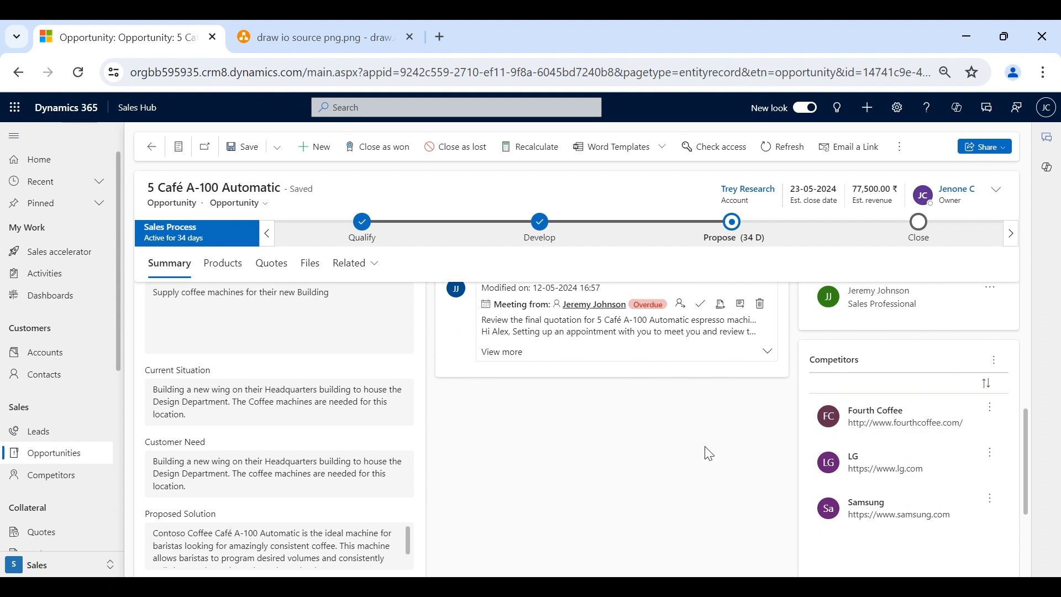
left_click(993, 360)
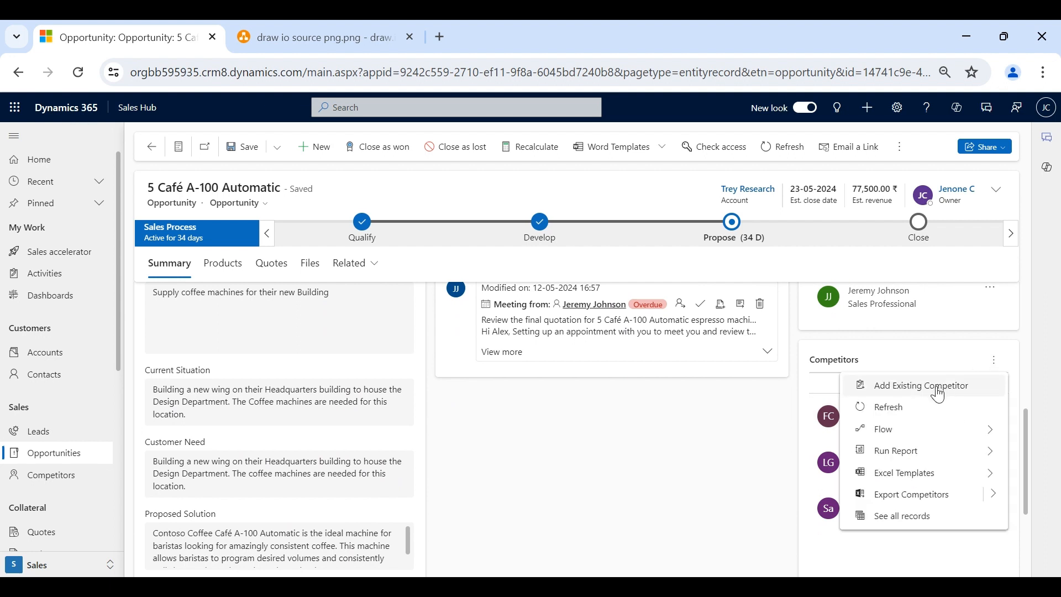
left_click(993, 360)
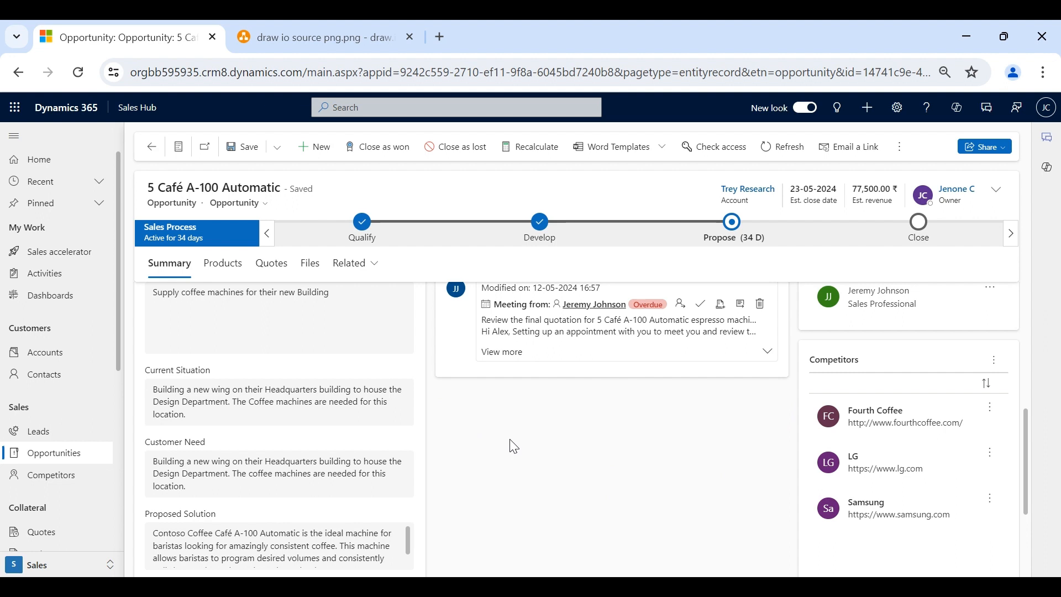
Reopen the LG competitor's opportunities, select the lost 18 Airpot opportunity and examine the opportunity status chart
left_click(16, 479)
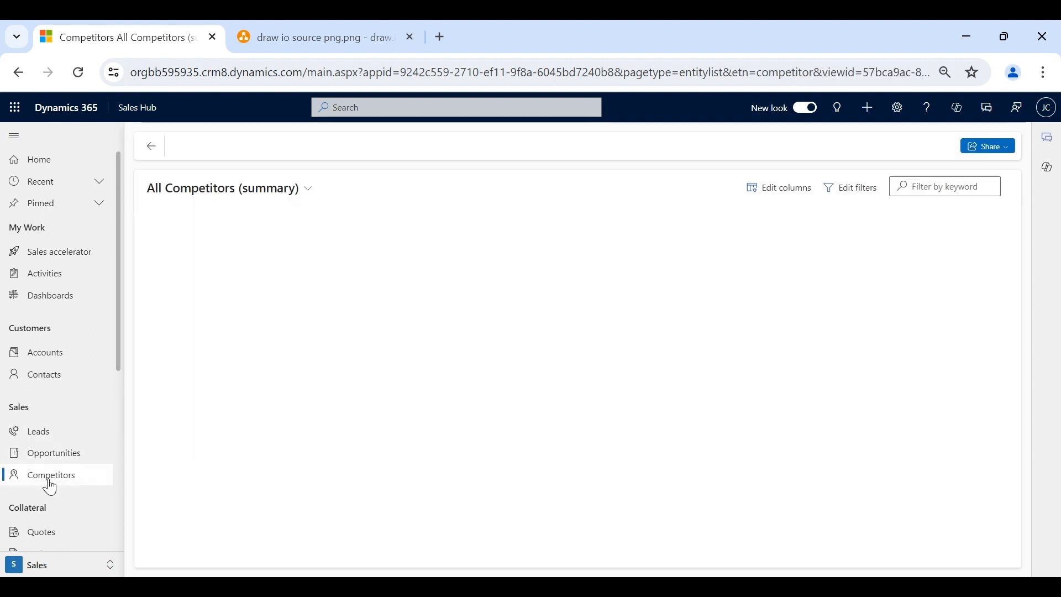
left_click(188, 272)
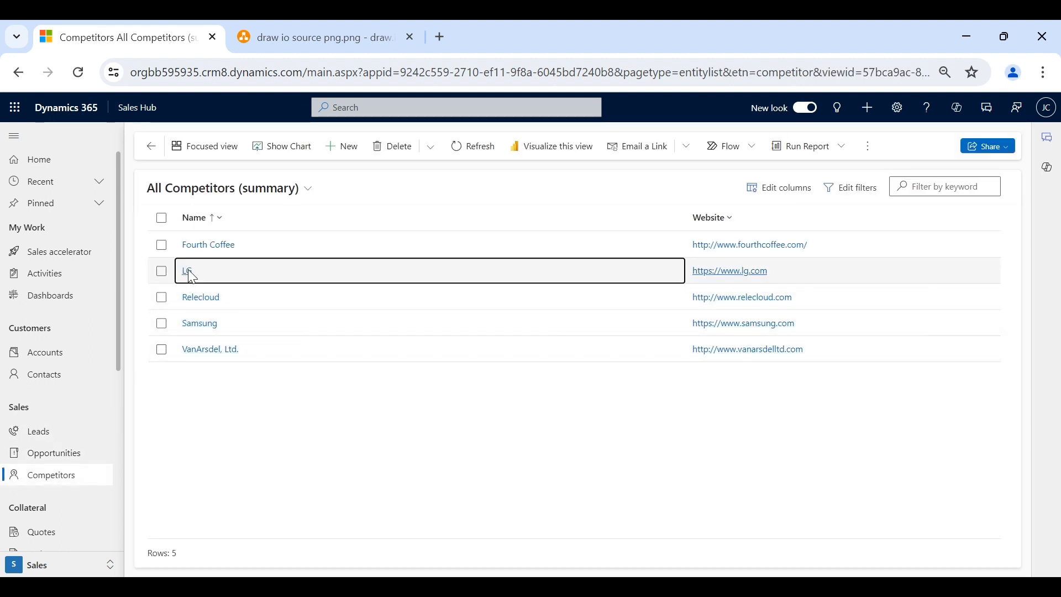
left_click(257, 231)
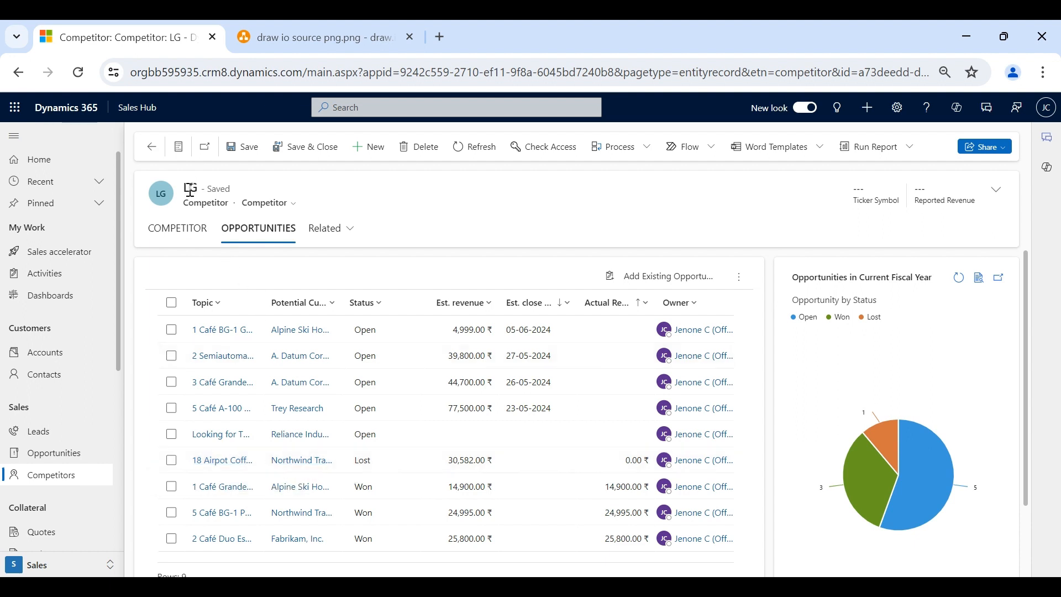
left_click(172, 460)
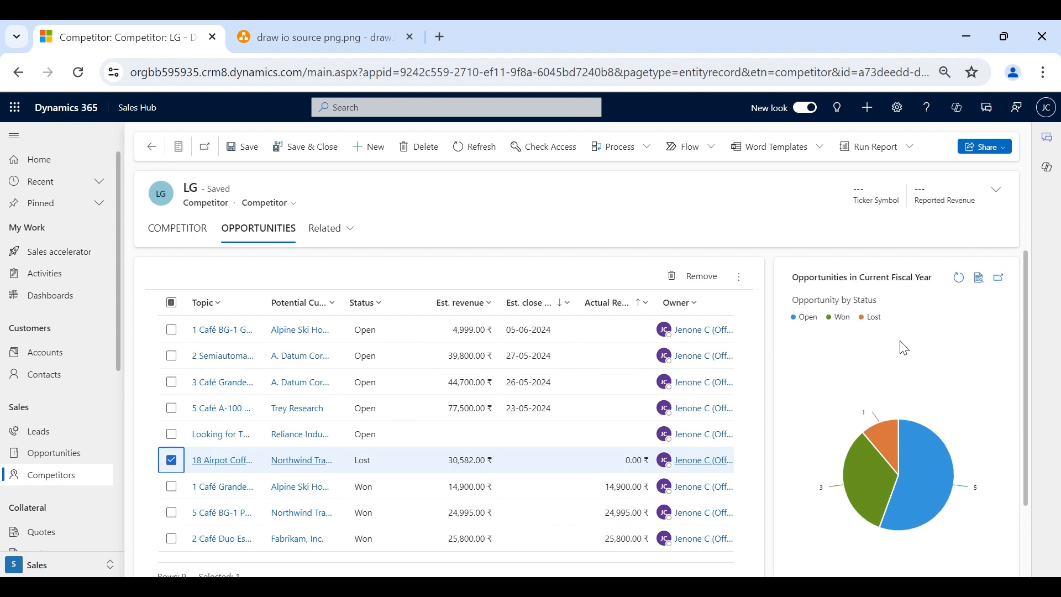
mouse_move(882, 446)
Open TV 1 - 32 inch from LG's related products and view the competitors associated with that product
left_click(330, 236)
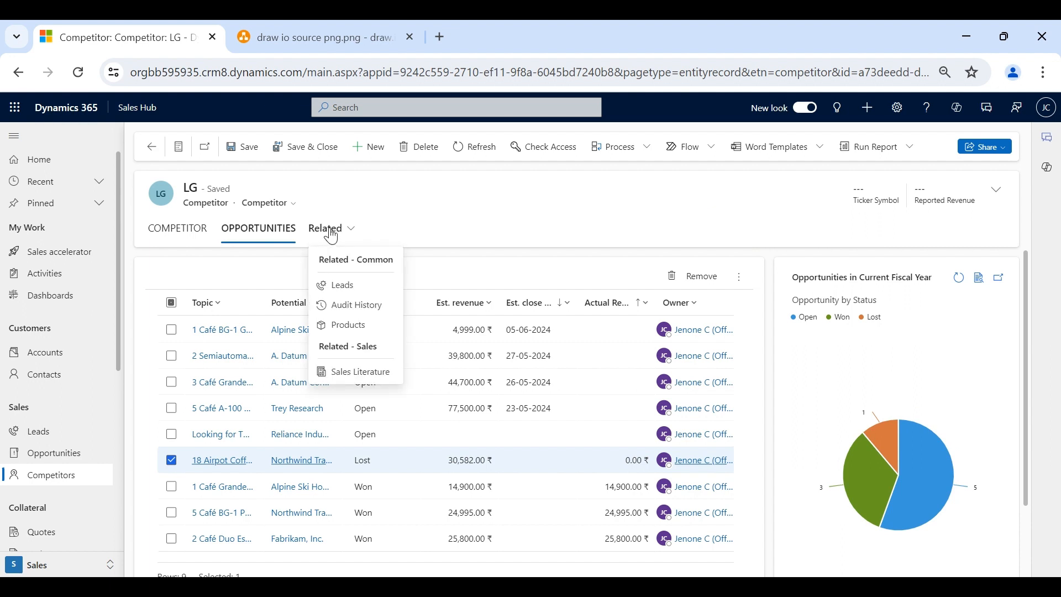
left_click(356, 326)
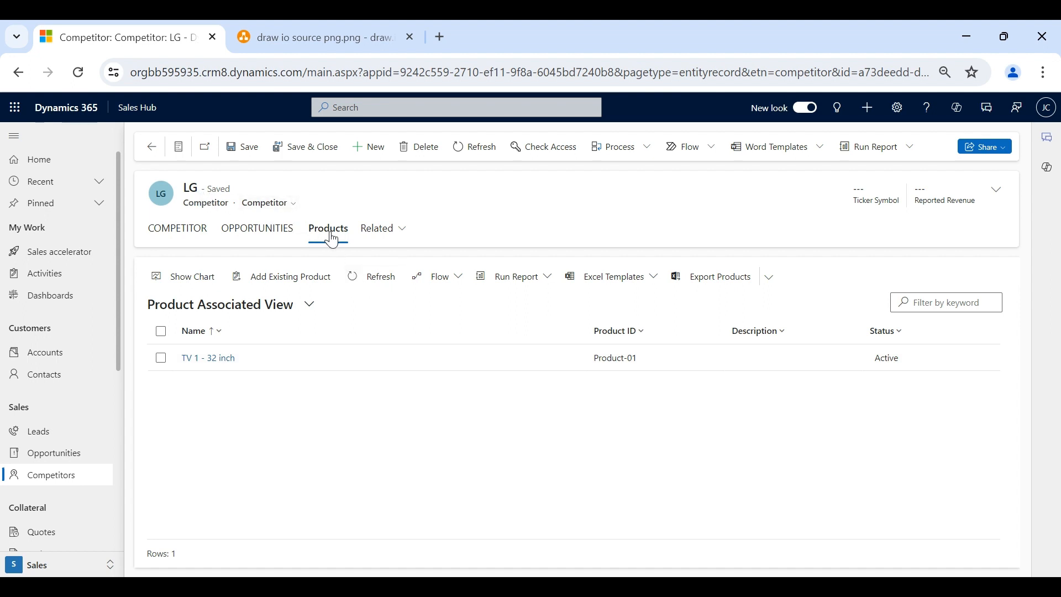
left_click(207, 368)
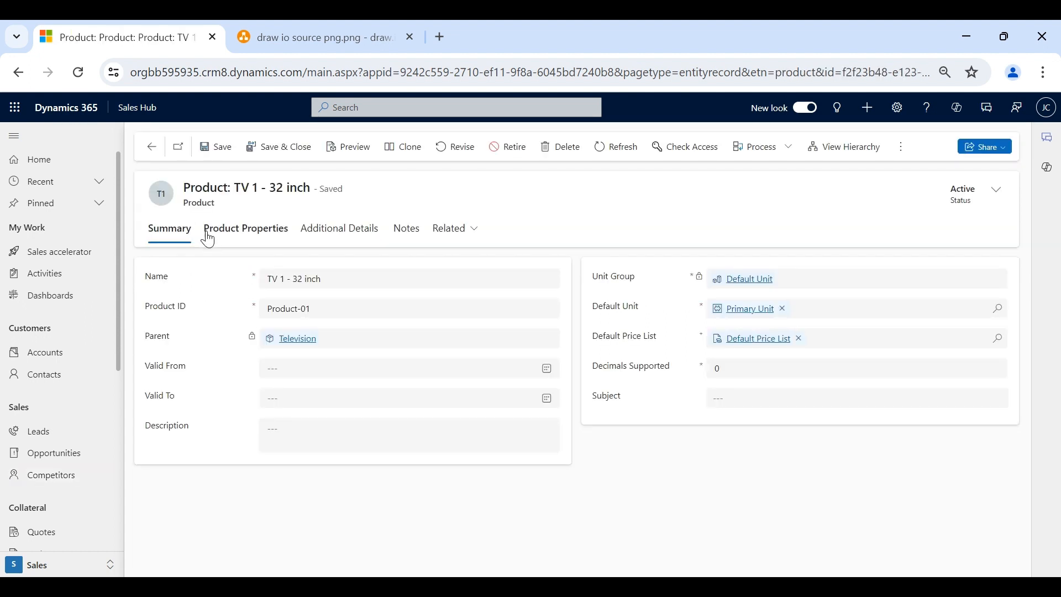
left_click(454, 231)
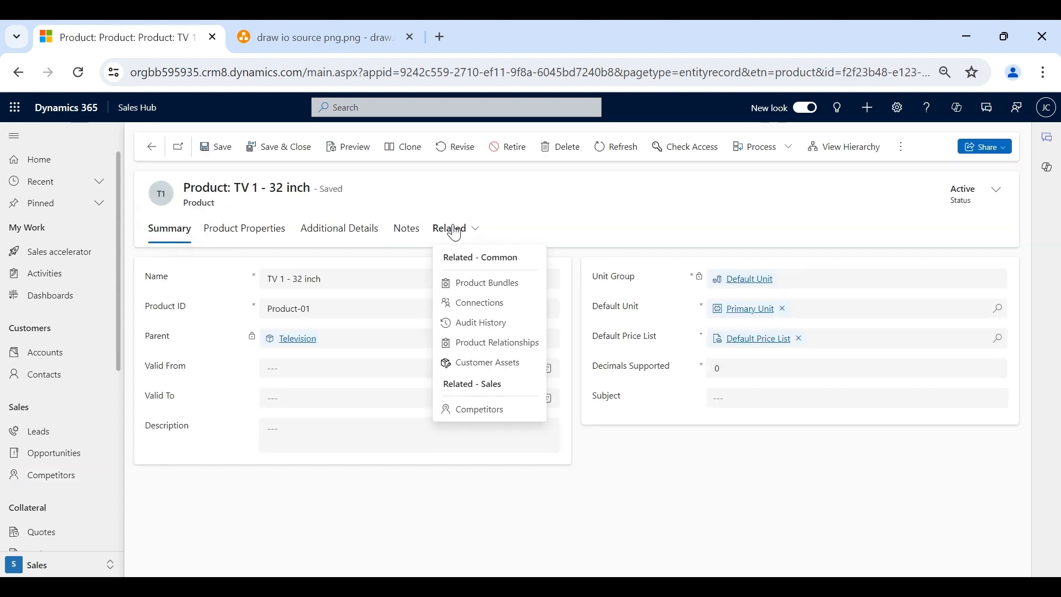
left_click(477, 411)
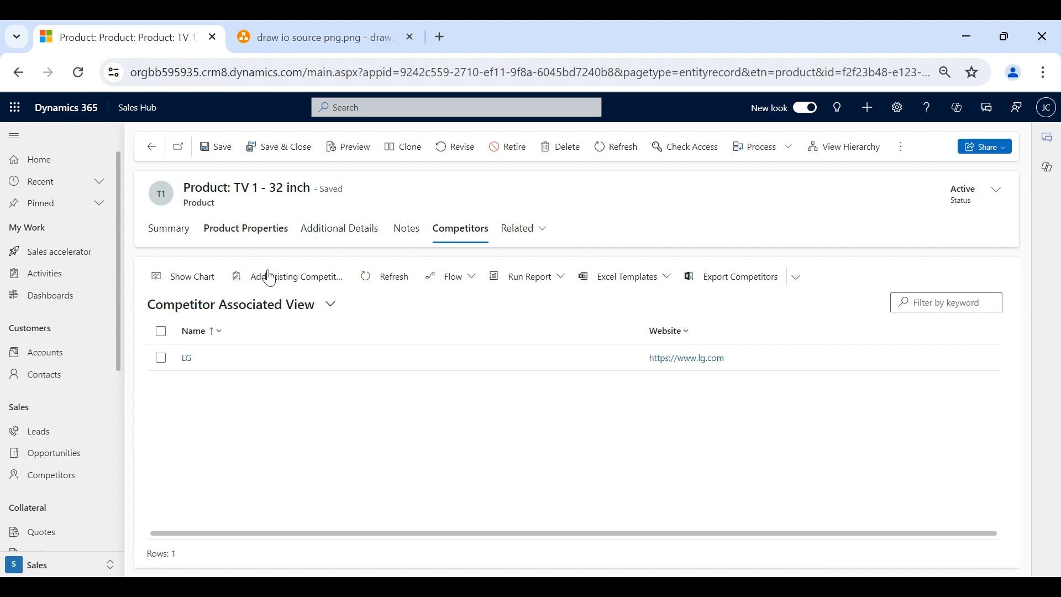
Open the LG competitor from the product's competitor list and show its associated products
left_click(187, 358)
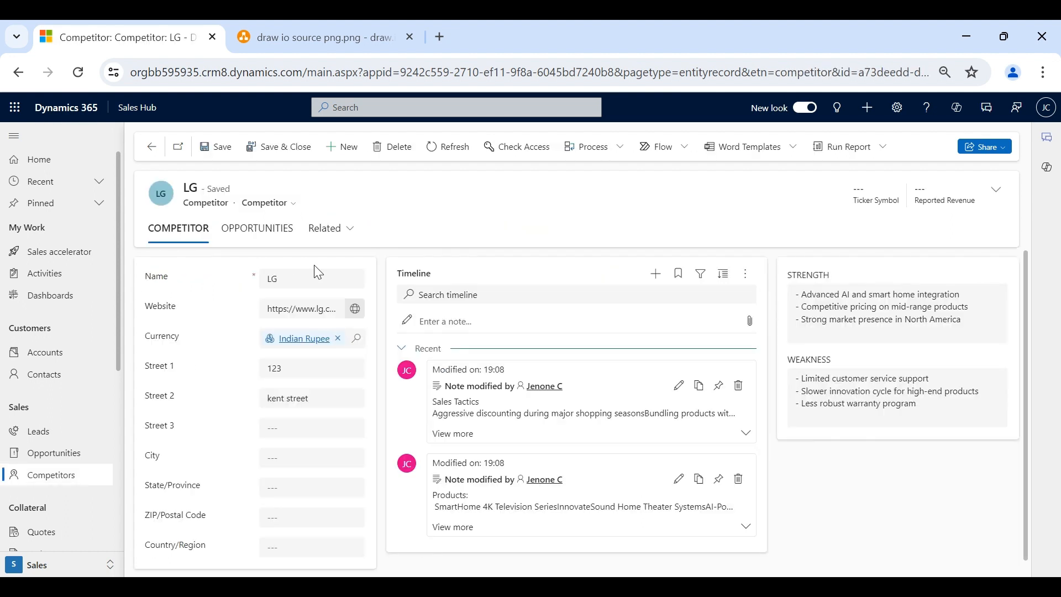
left_click(343, 230)
left_click(355, 325)
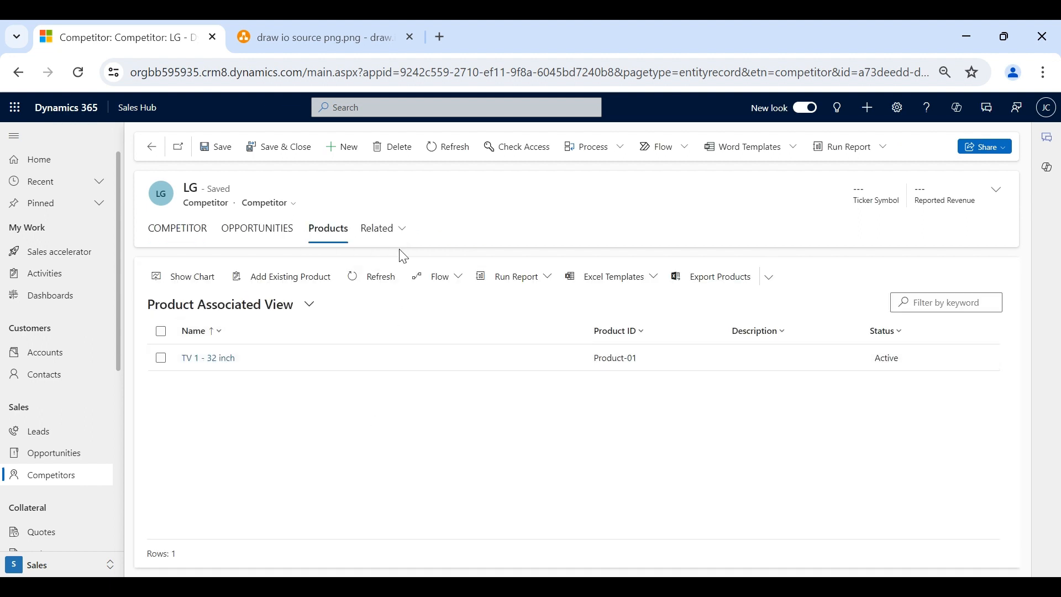
Open the UltraHD 4K Television User Guide from LG's related sales literature and review its linked products and competitors
left_click(398, 229)
left_click(401, 373)
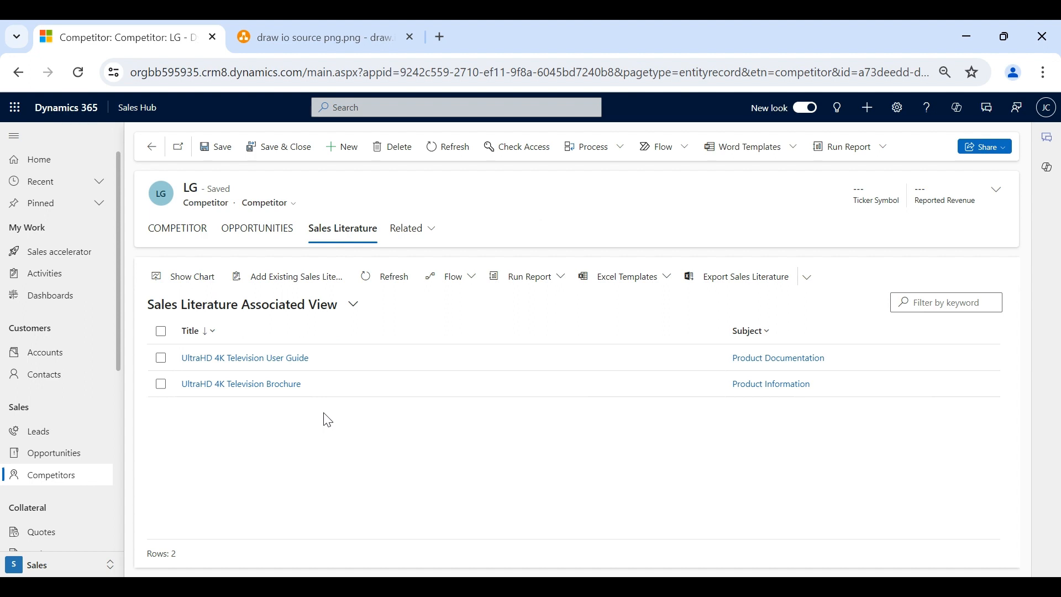
left_click(255, 354)
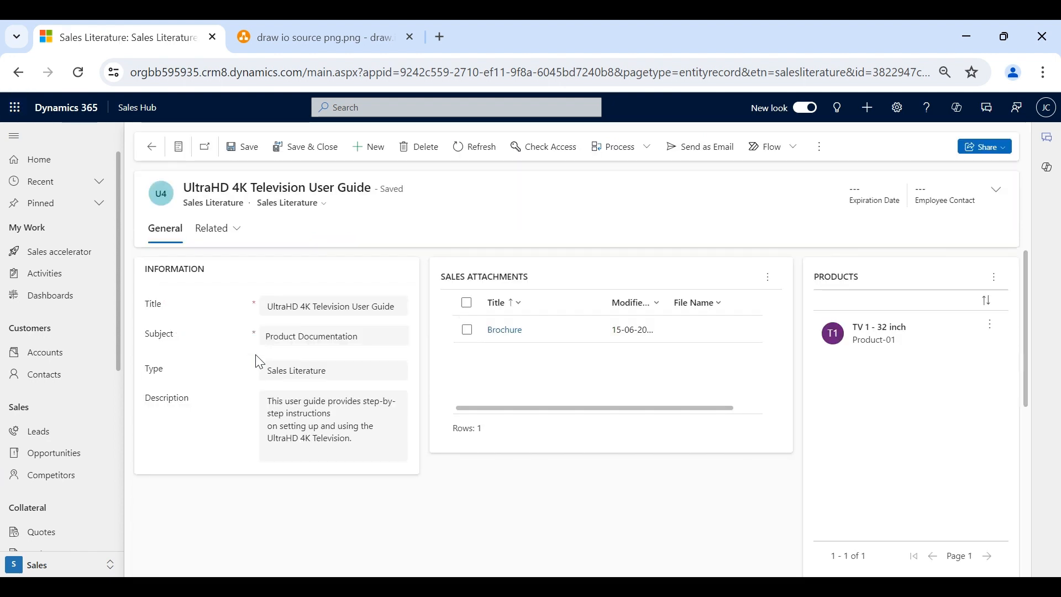
scroll(505, 499, "down", 5)
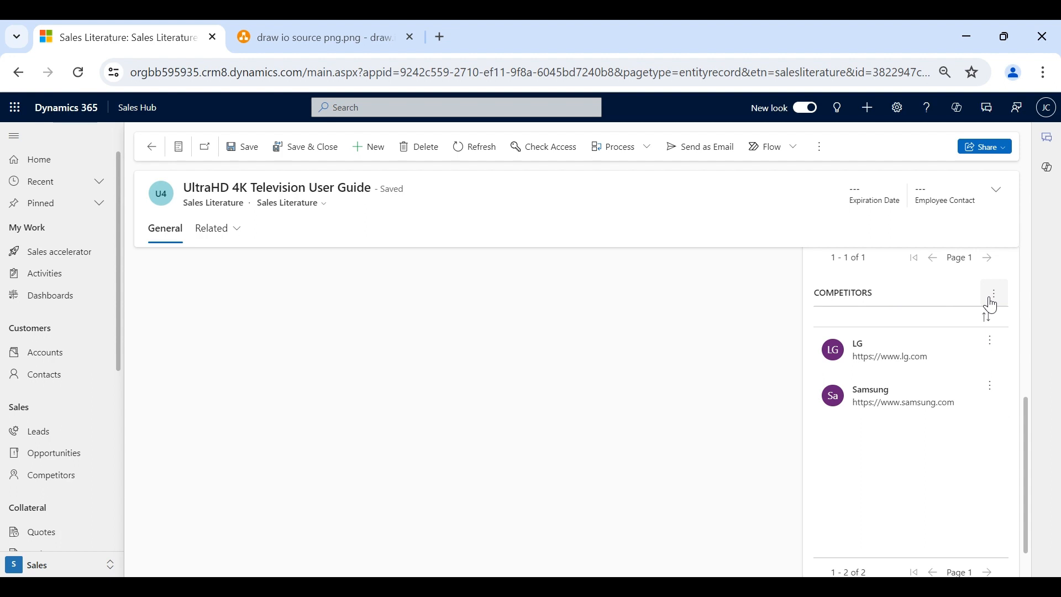
scroll(578, 383, "up", 5)
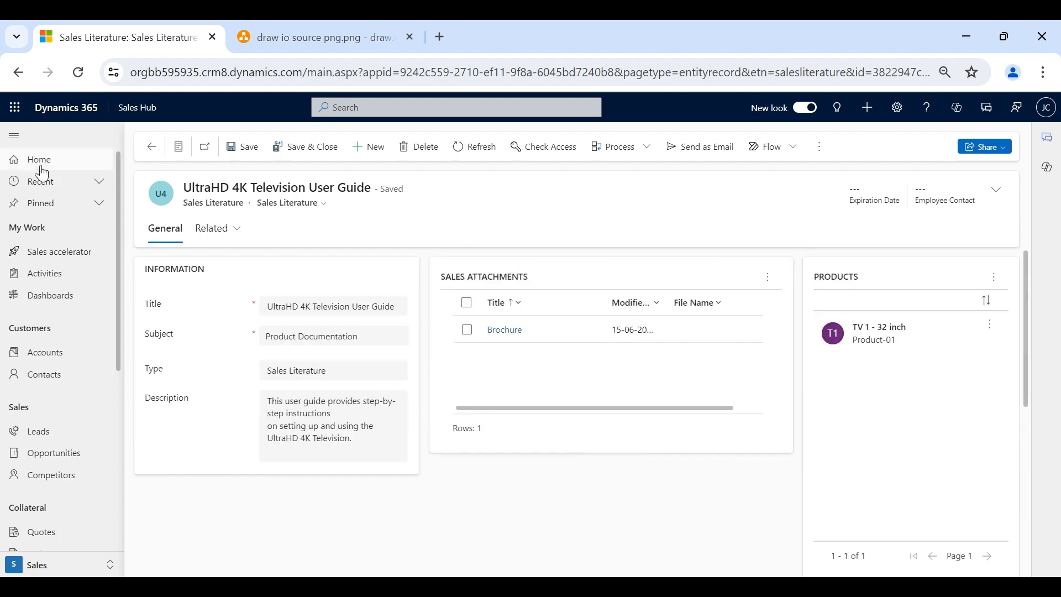
Return to LG's opportunities, open 1 Café BG-1 Grinder for Alpine Ski House and review its competitors
left_click(150, 148)
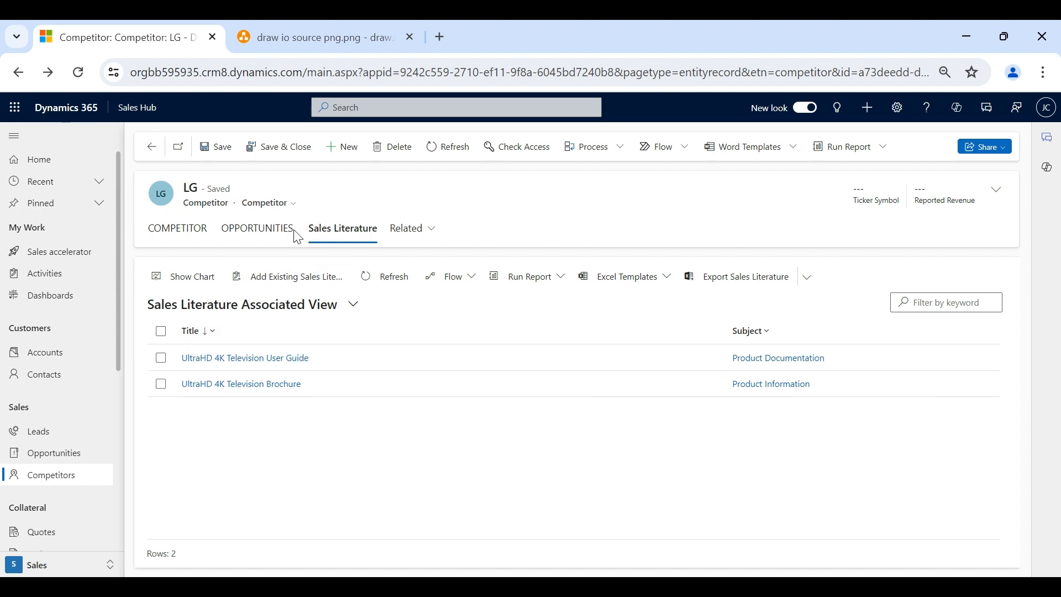
left_click(281, 236)
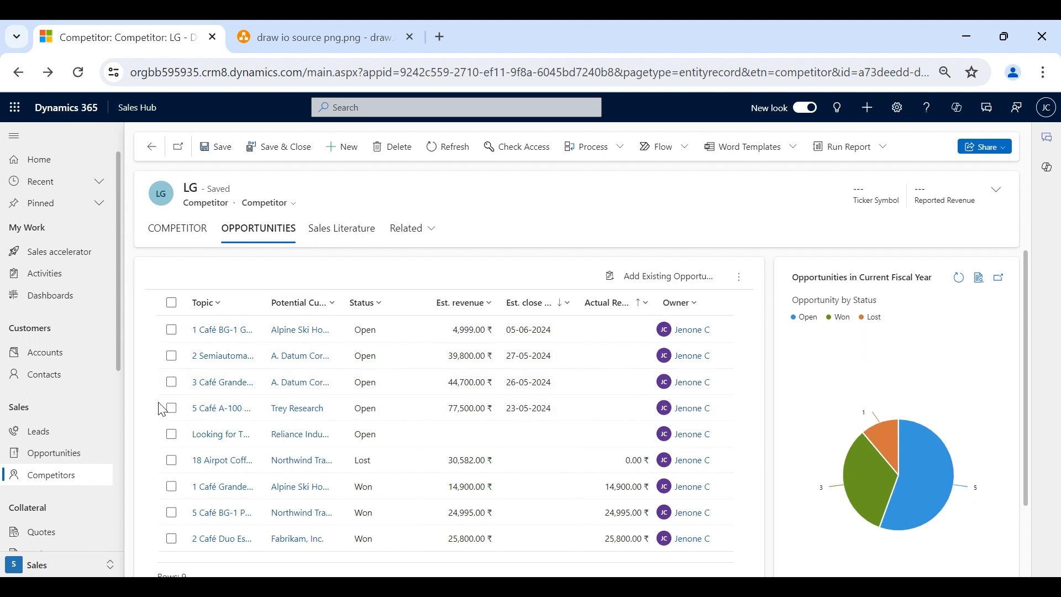
left_click(210, 337)
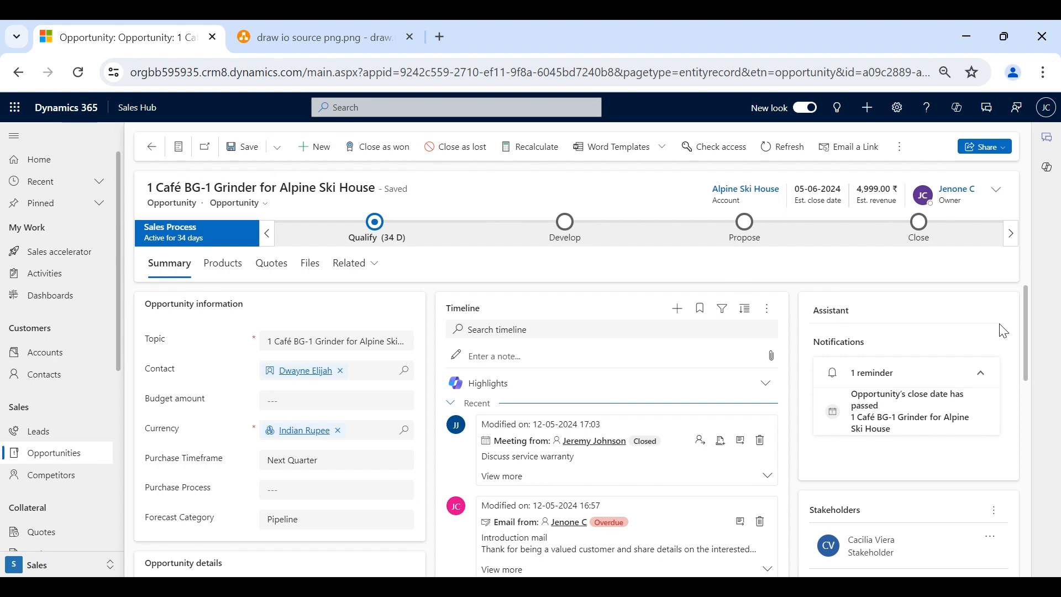
left_click_drag(1023, 330, 1029, 478)
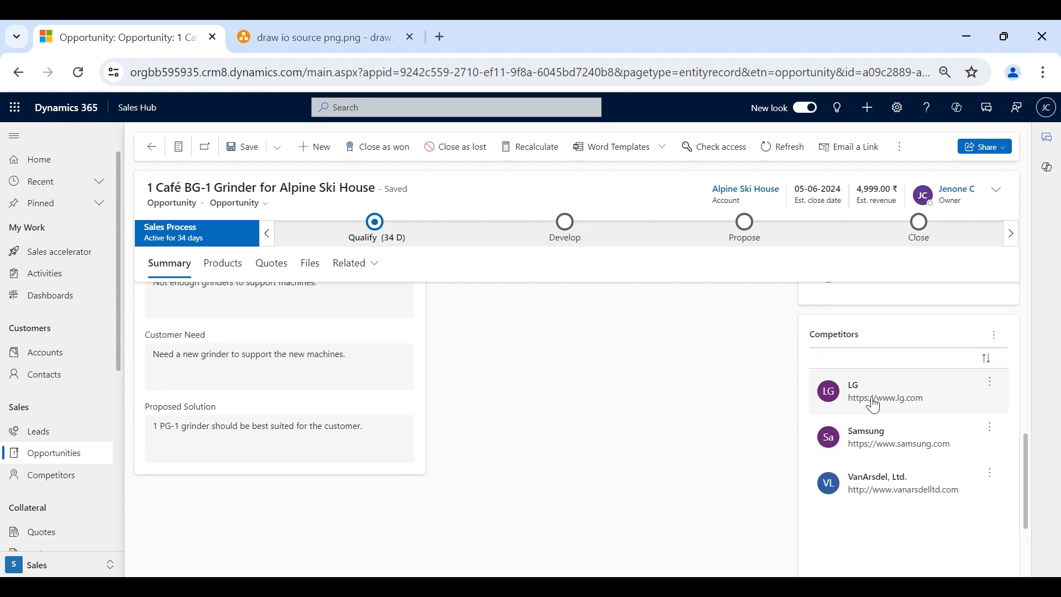
scroll(690, 358, "up", 1)
scroll(690, 358, "up", 10)
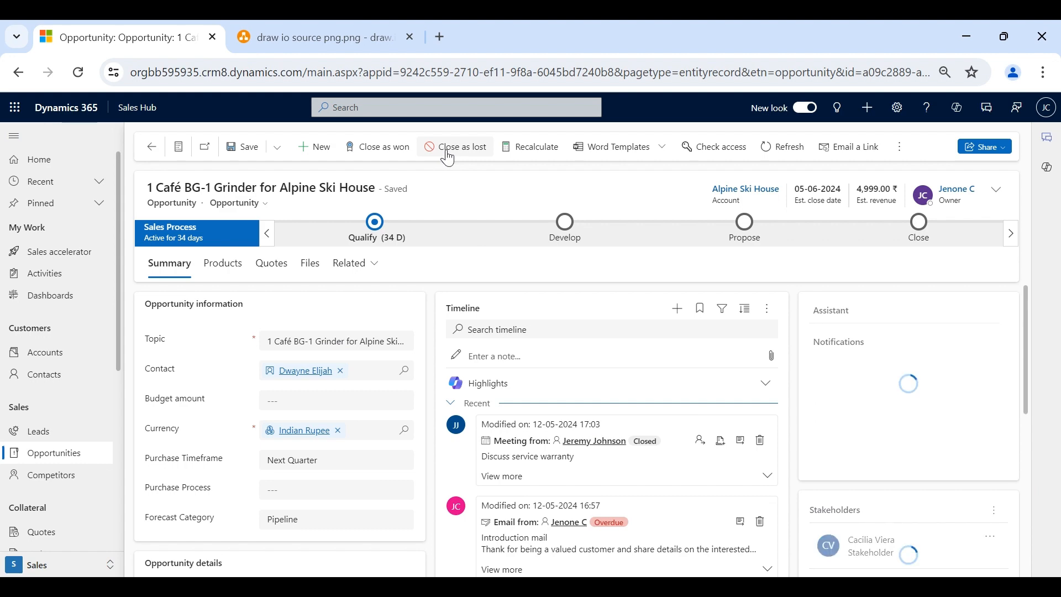
Close the 1 Café BG-1 Grinder for Alpine Ski House opportunity as lost, with LG as the competitor
left_click(448, 147)
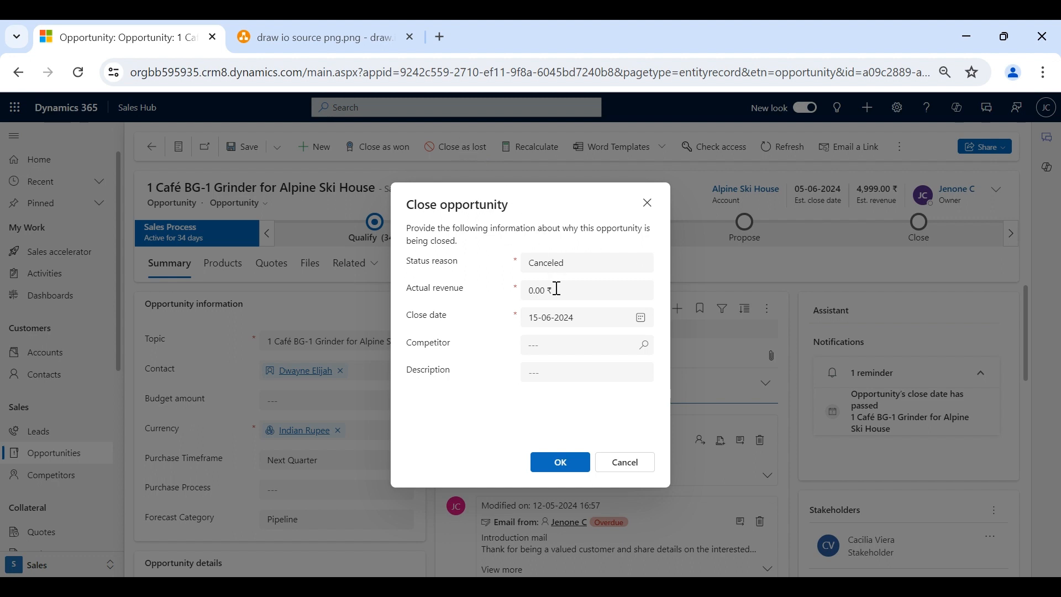
left_click(570, 344)
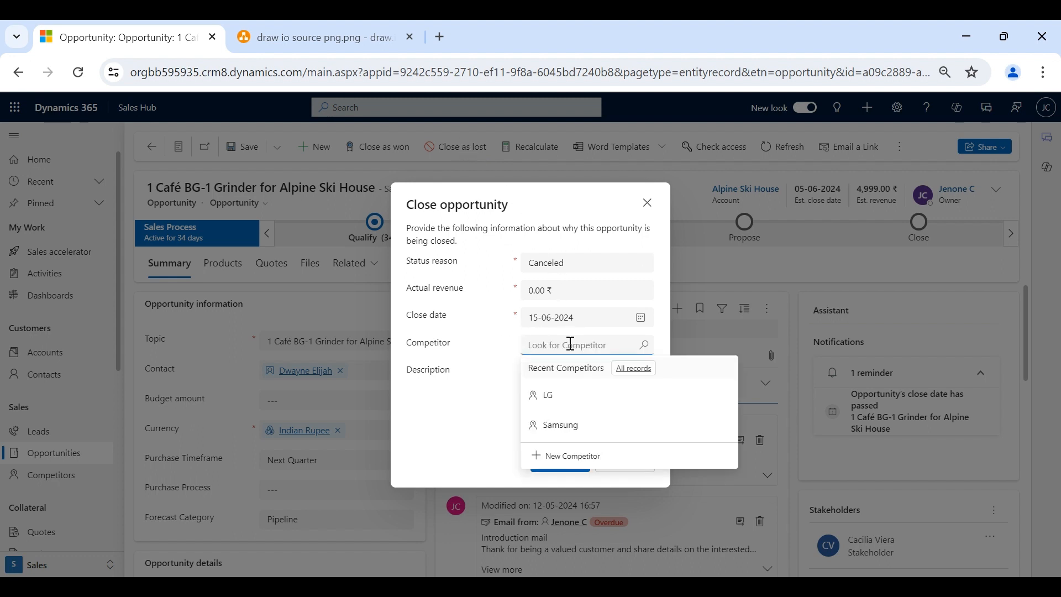
left_click(574, 398)
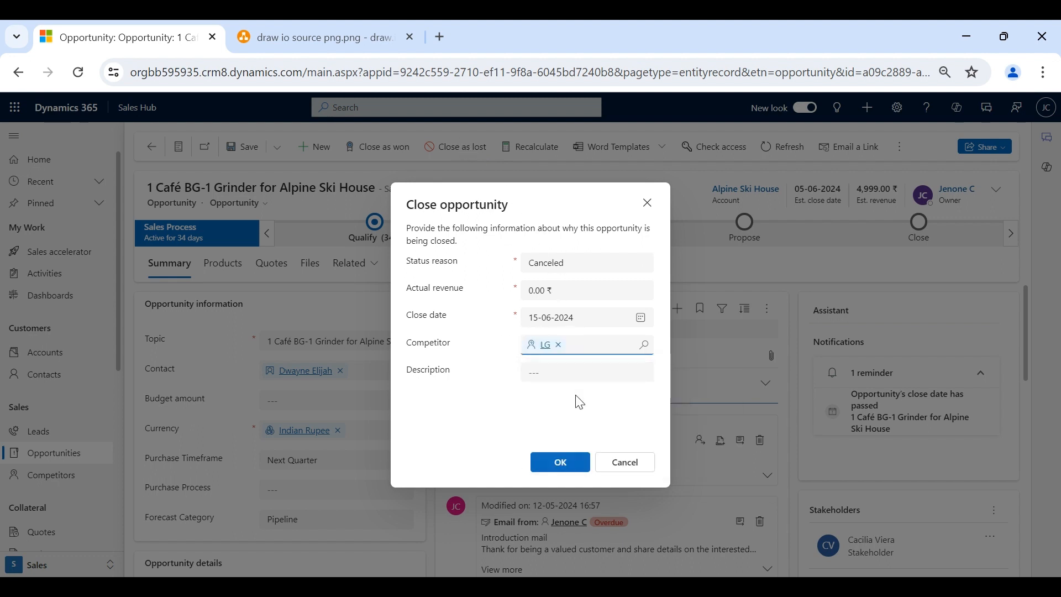
left_click(561, 463)
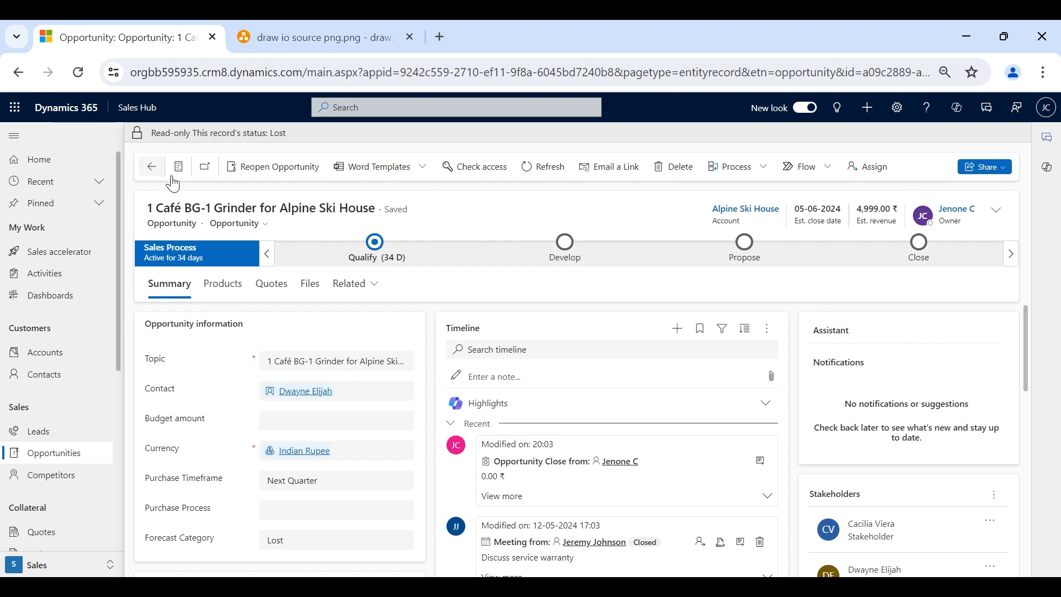
Open LG from the closed opportunity's competitors, check the lost Alpine Ski House grinder deal among its opportunities, and return to its general details
scroll(608, 469, "down", 1)
scroll(624, 467, "down", 3)
scroll(867, 431, "down", 1)
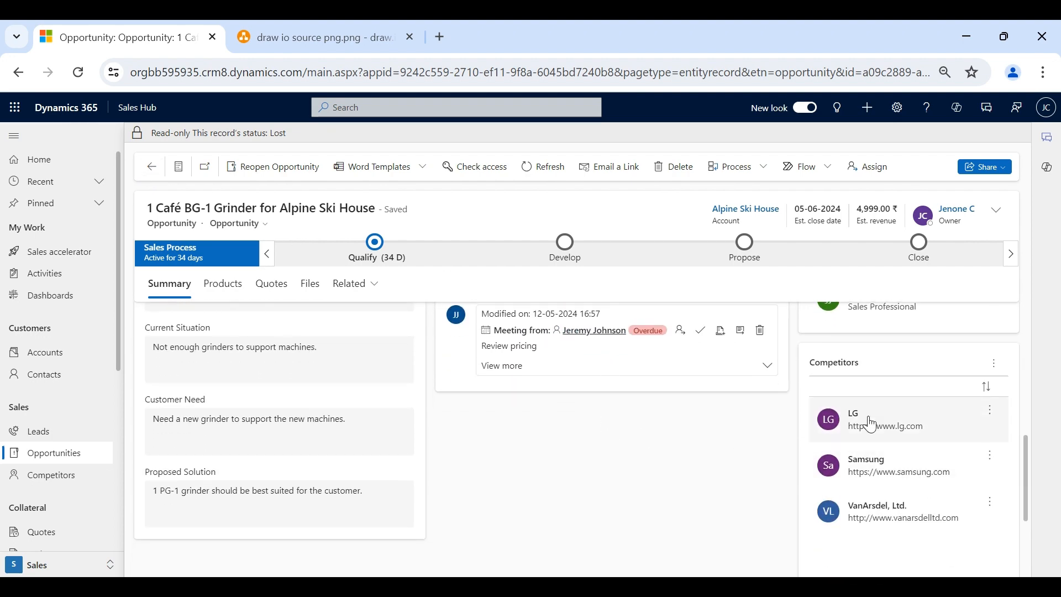
left_click(858, 416)
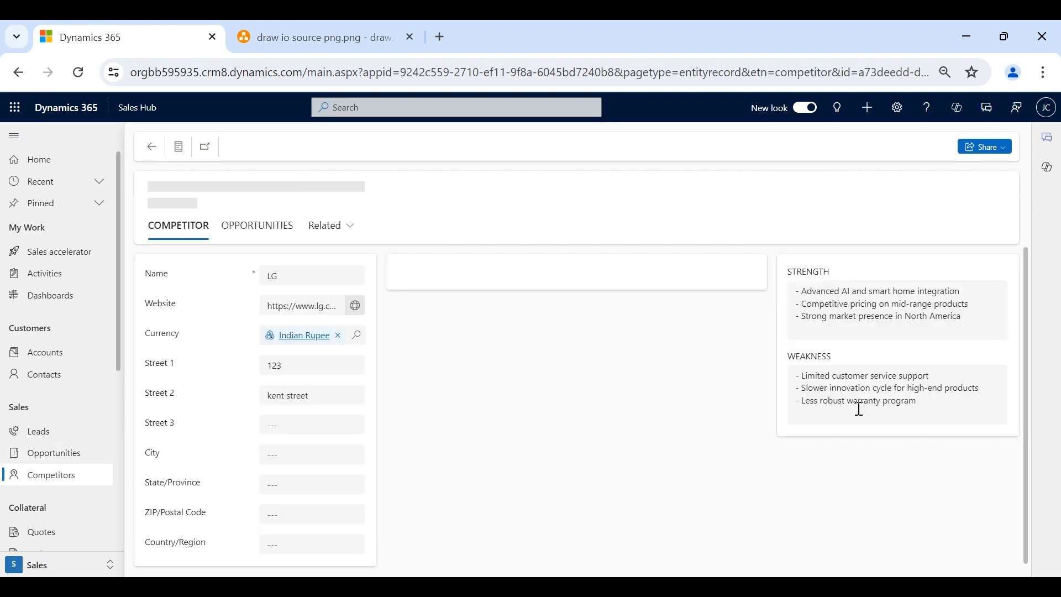
left_click(279, 232)
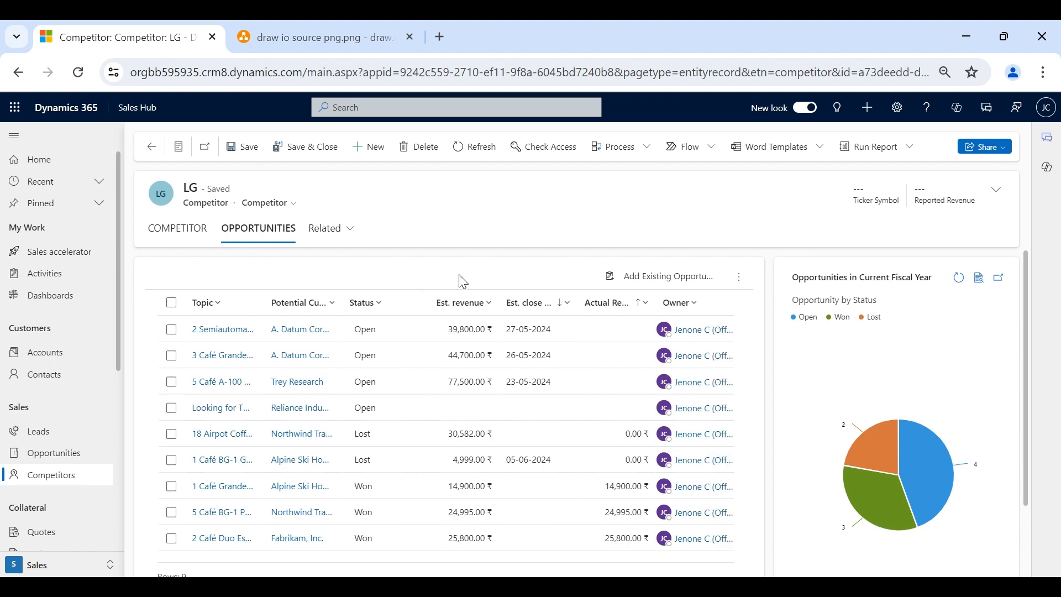
left_click(172, 461)
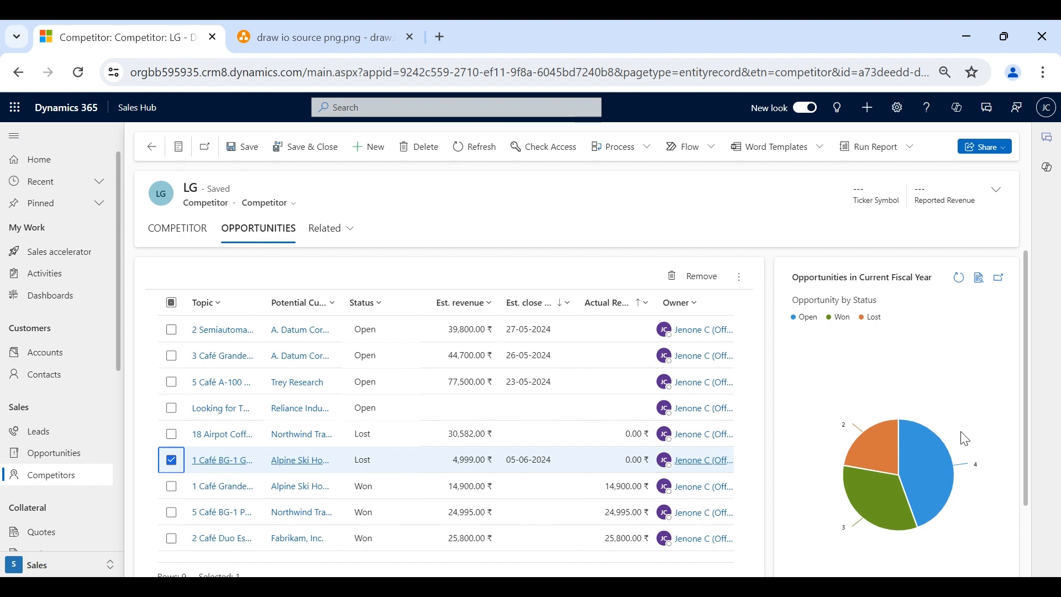
left_click(192, 234)
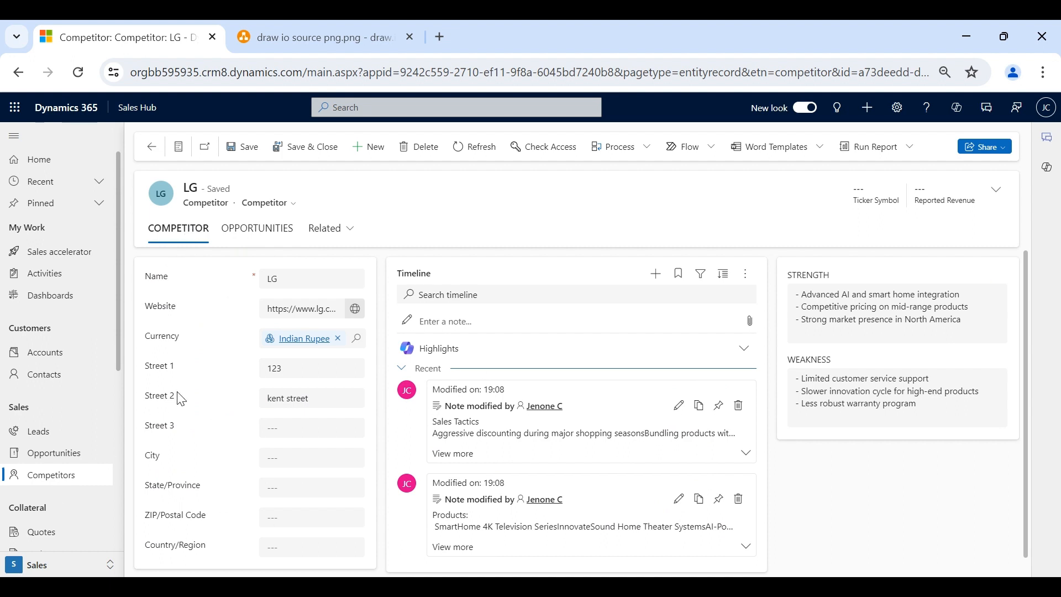
Create a new competitor record named Test Competitor and save it
left_click(91, 475)
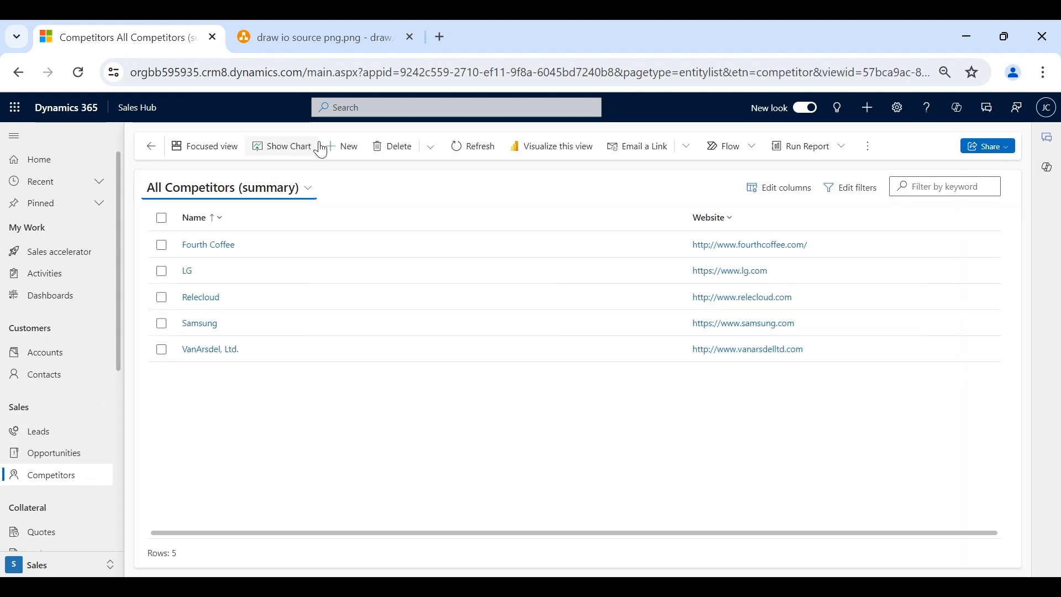
left_click(336, 149)
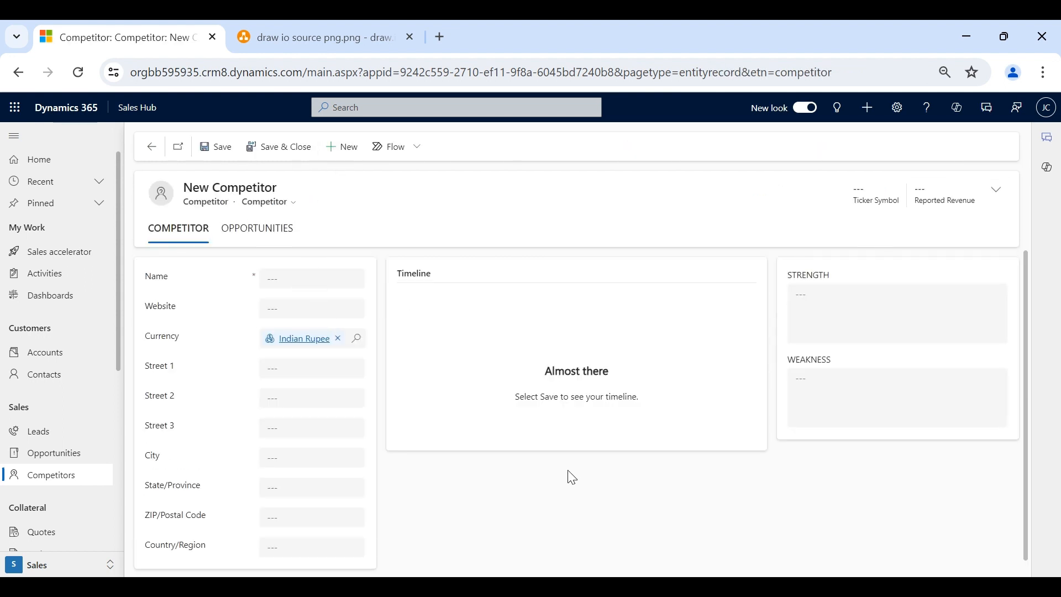
left_click(297, 282)
type("Test Competitor")
key("ctrl+s")
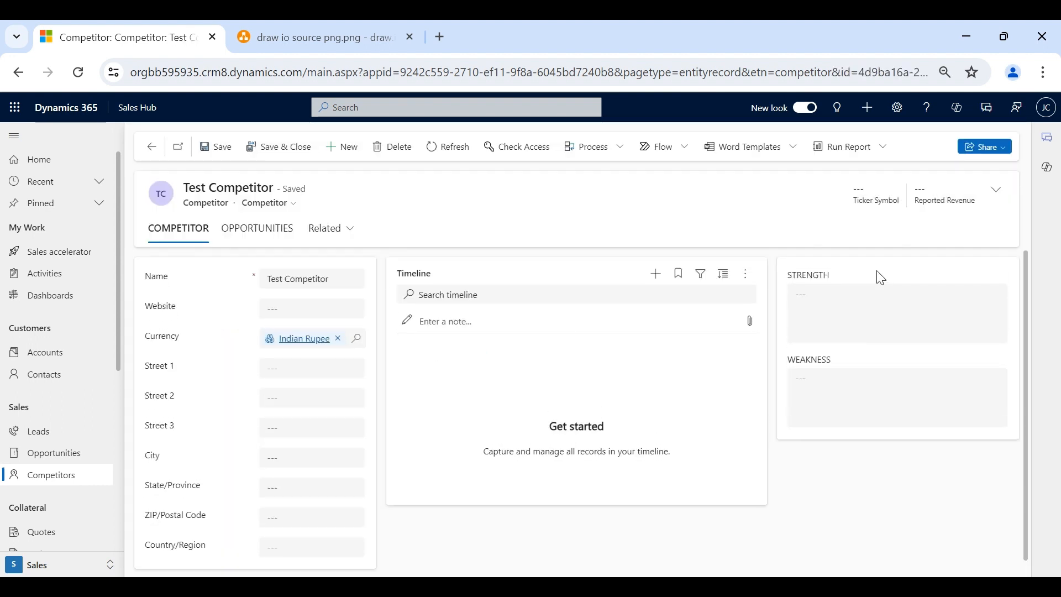
Review Test Competitor's ticker symbol and reported revenue fields and the record types that can be added to its timeline
left_click(996, 194)
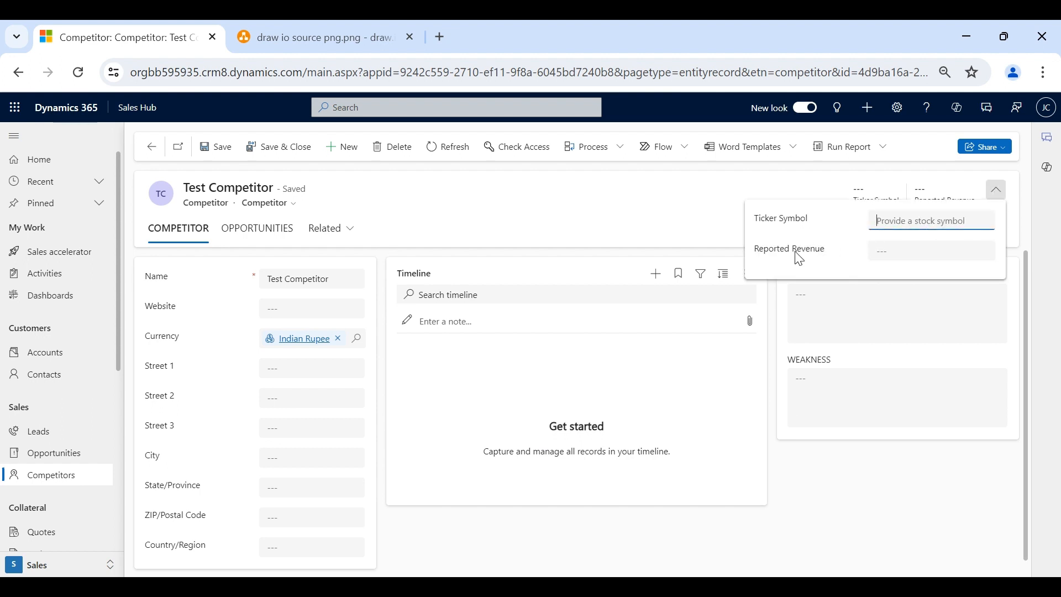
left_click(703, 218)
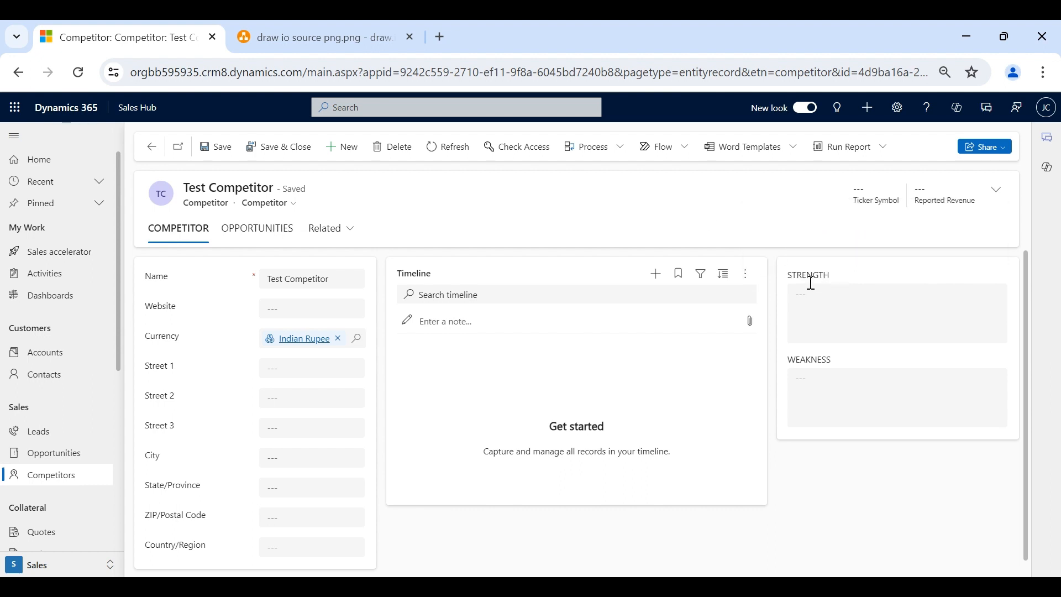
left_click(667, 278)
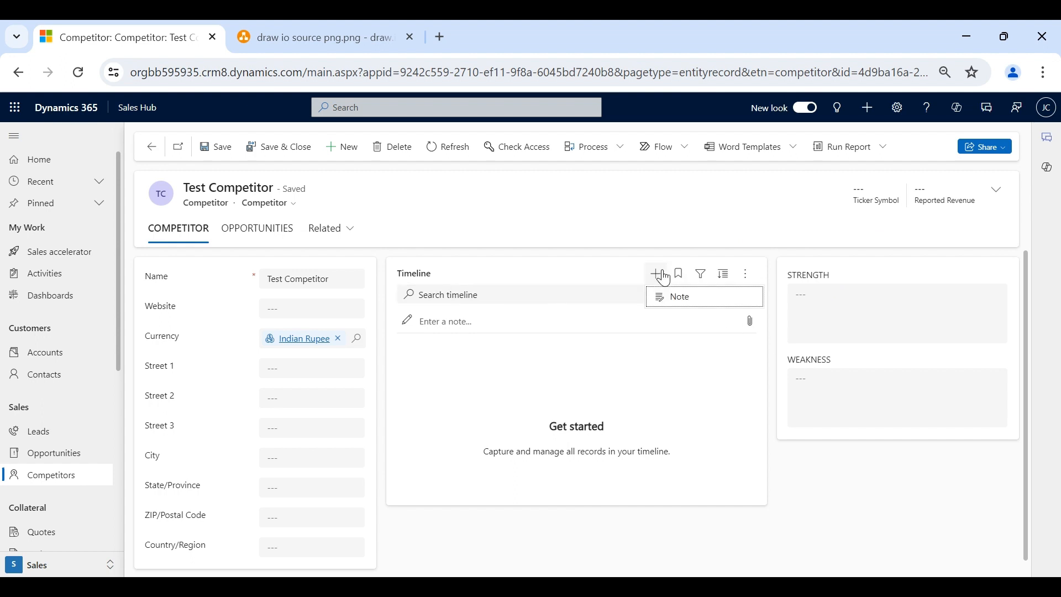
left_click(610, 255)
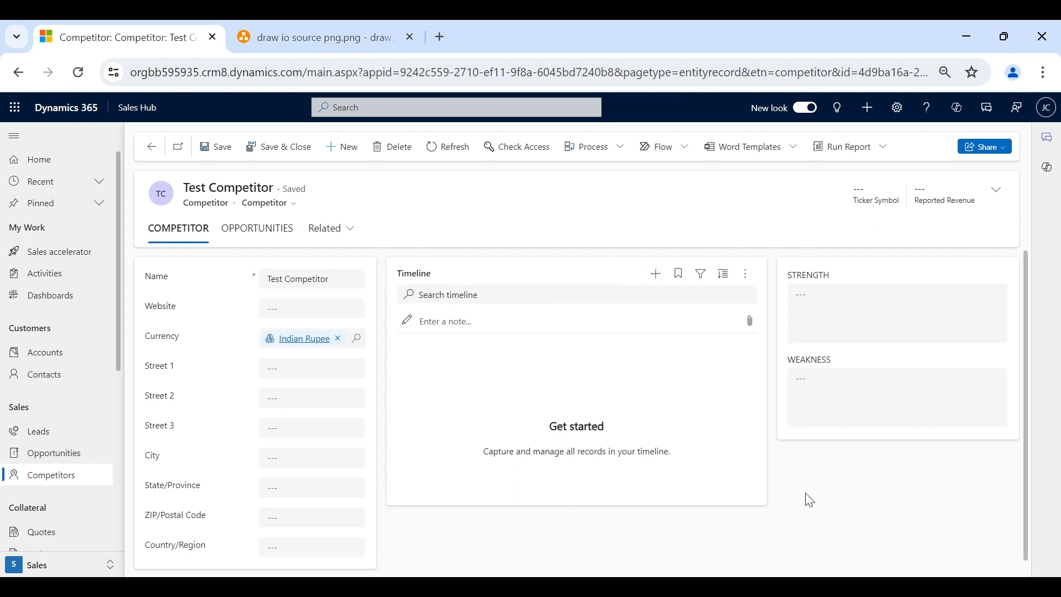